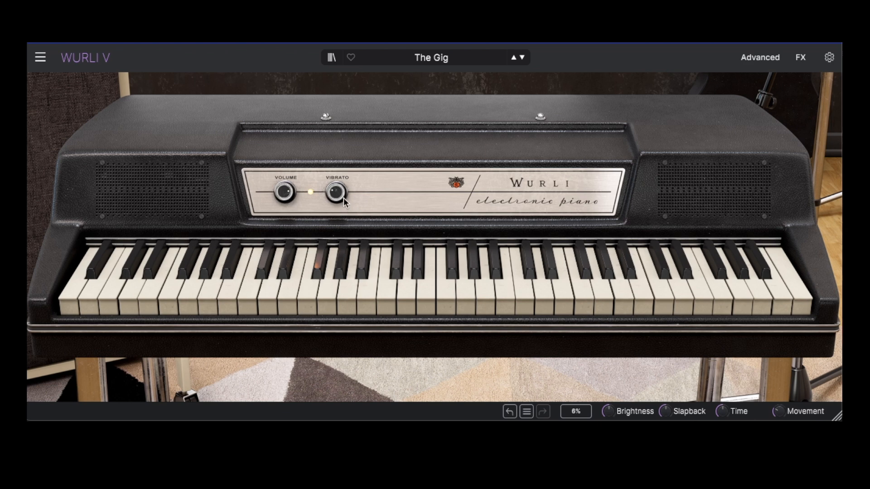
# Load the Default 200a preset and show the advanced settings of the electric piano
pyautogui.moveTo(342, 194)
pyautogui.mouseDown()
pyautogui.moveTo(342, 165)
pyautogui.moveTo(341, 190)
pyautogui.mouseUp()
pyautogui.click(414, 54)
pyautogui.scroll(10, 494, 204)
pyautogui.click(471, 115)
pyautogui.click(694, 71)
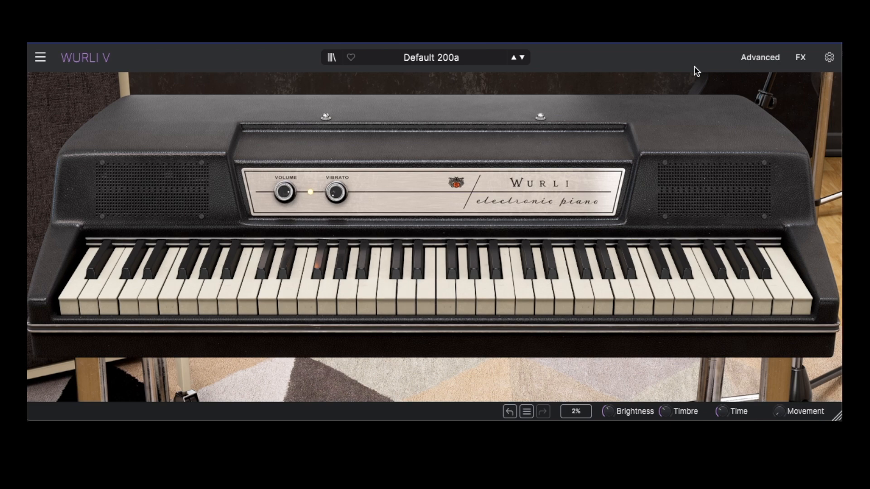
pyautogui.click(762, 58)
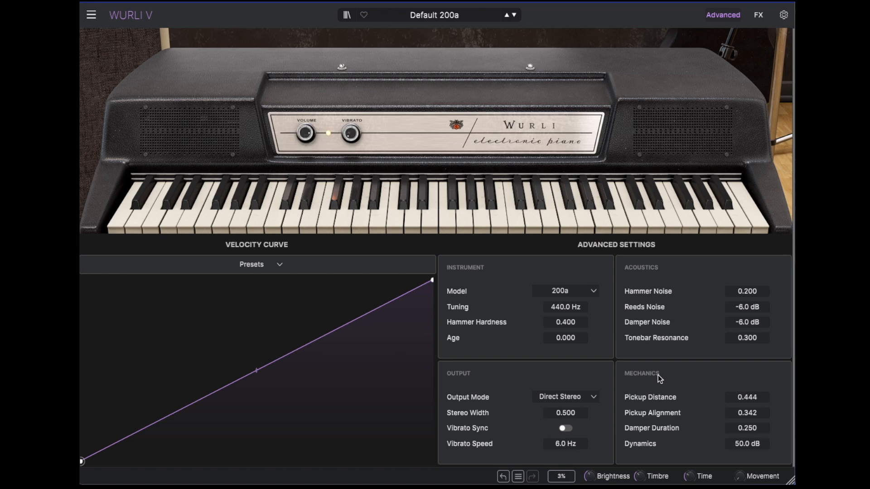
# Switch the instrument model to 200 for a comparison and return it to 200a
pyautogui.click(571, 290)
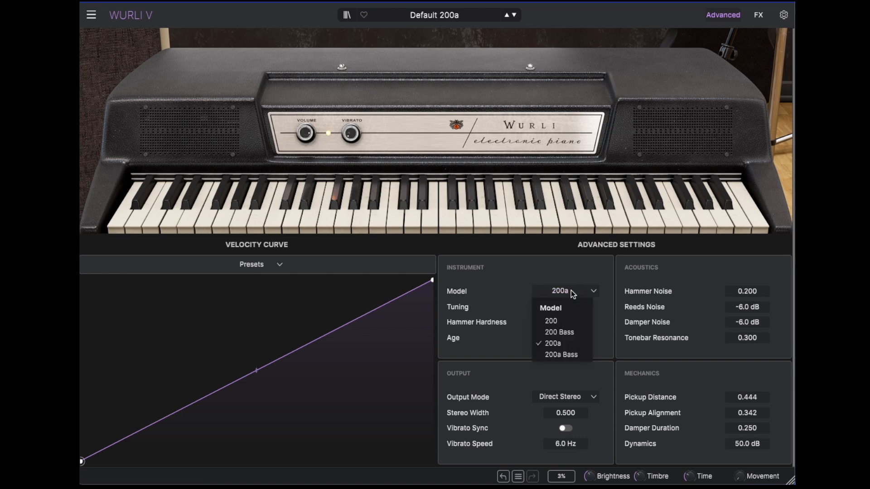
pyautogui.click(566, 321)
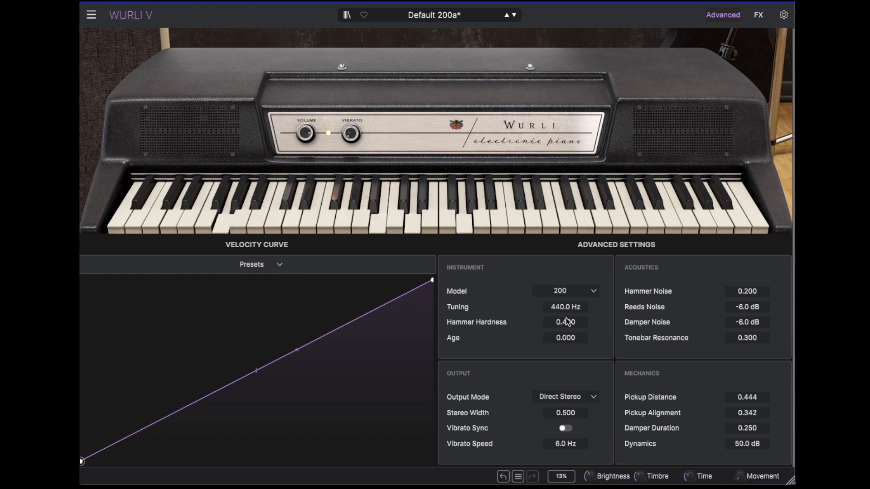
pyautogui.click(562, 290)
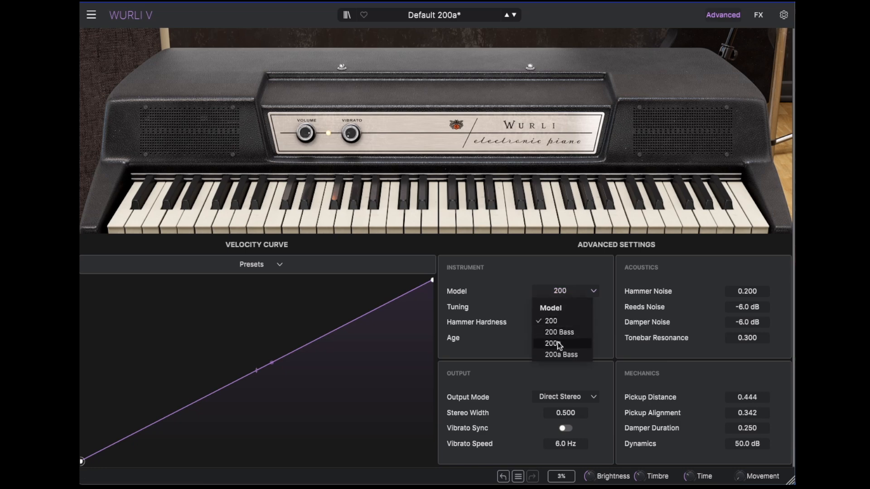
pyautogui.click(557, 344)
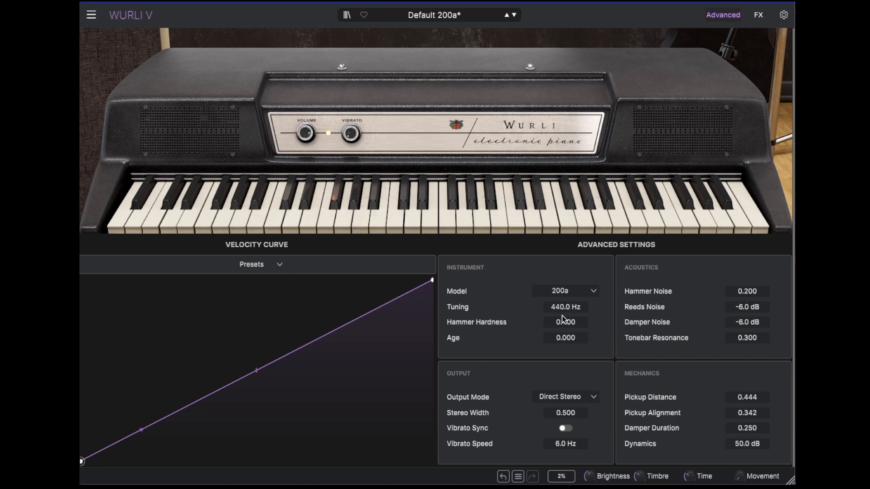
# Set the hammer hardness to 0.668, and try higher age values before resetting the age to 0.000
pyautogui.moveTo(566, 323); pyautogui.dragTo(566, 288)
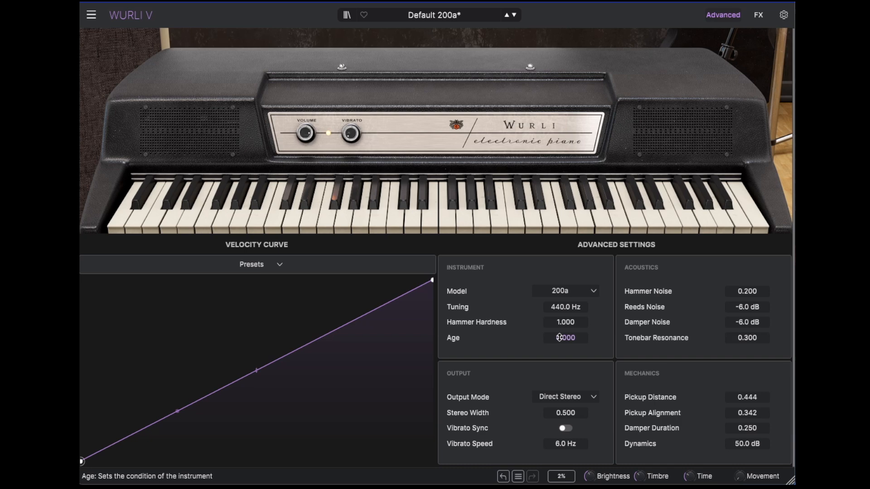
pyautogui.moveTo(560, 338); pyautogui.dragTo(562, 341)
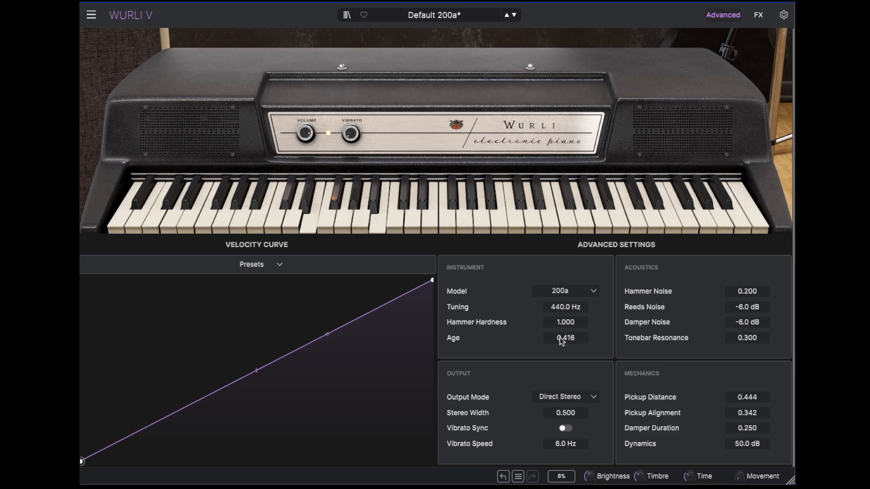
pyautogui.moveTo(560, 338); pyautogui.dragTo(560, 324)
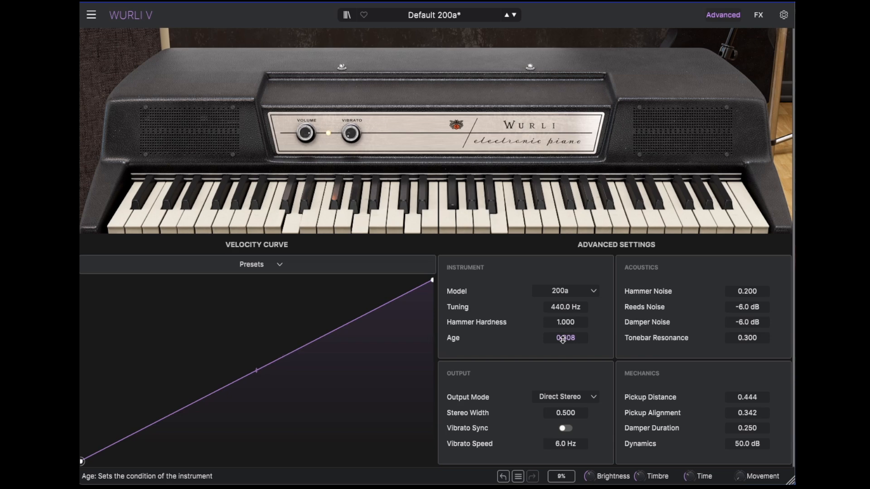
pyautogui.moveTo(562, 340); pyautogui.dragTo(562, 373)
pyautogui.moveTo(564, 322); pyautogui.dragTo(563, 332)
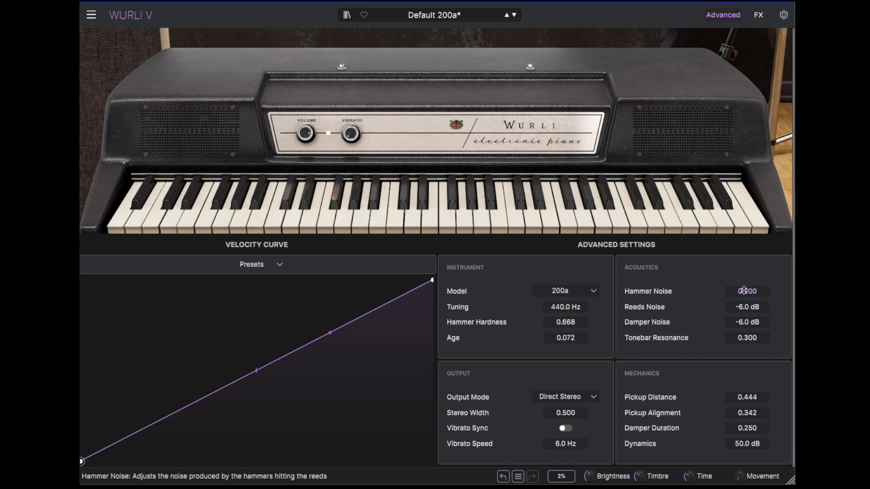
pyautogui.doubleClick(563, 336)
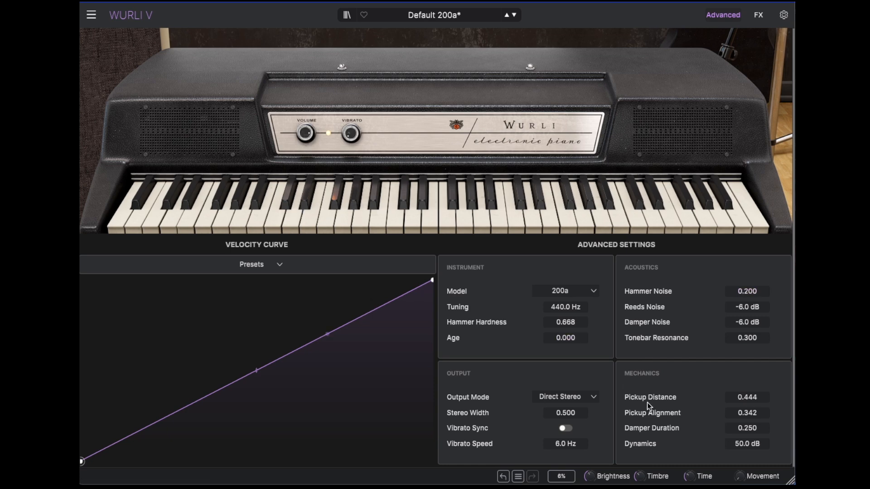
# Set the acoustics to hammer noise 0.916, reeds noise 3.6 dB, damper noise -3.1 dB and tonebar resonance 1.000
pyautogui.moveTo(748, 292)
pyautogui.mouseDown()
pyautogui.moveTo(748, 283)
pyautogui.moveTo(748, 294)
pyautogui.mouseUp()
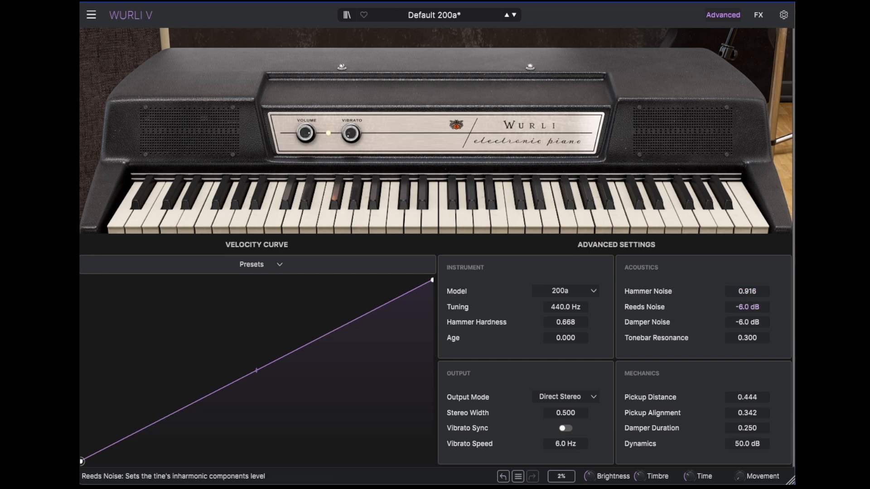
pyautogui.moveTo(748, 307); pyautogui.dragTo(747, 272)
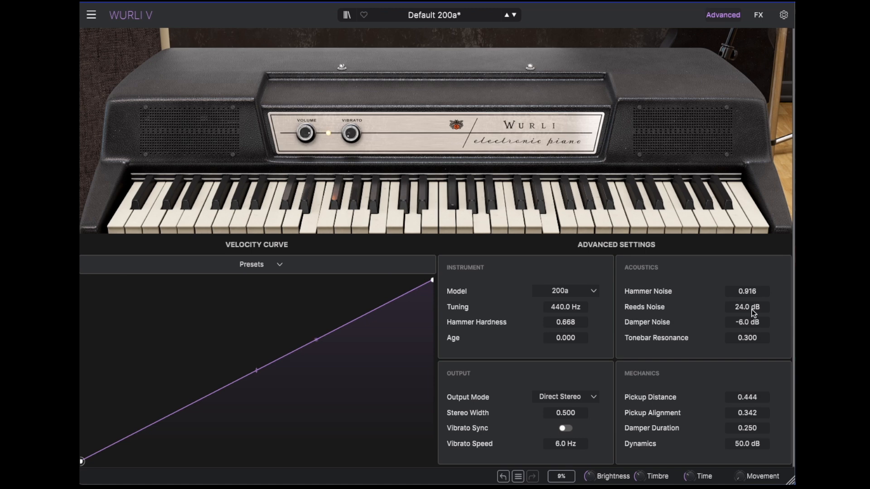
pyautogui.moveTo(752, 309); pyautogui.dragTo(752, 335)
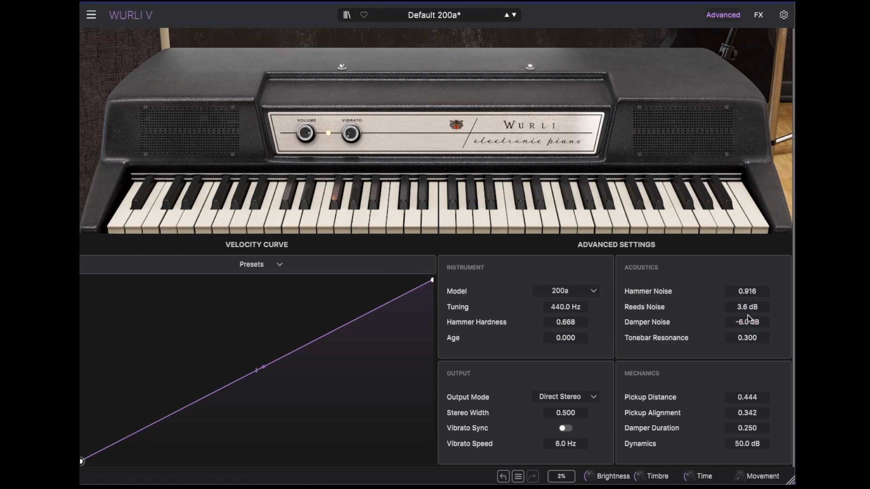
pyautogui.moveTo(747, 321); pyautogui.dragTo(746, 322)
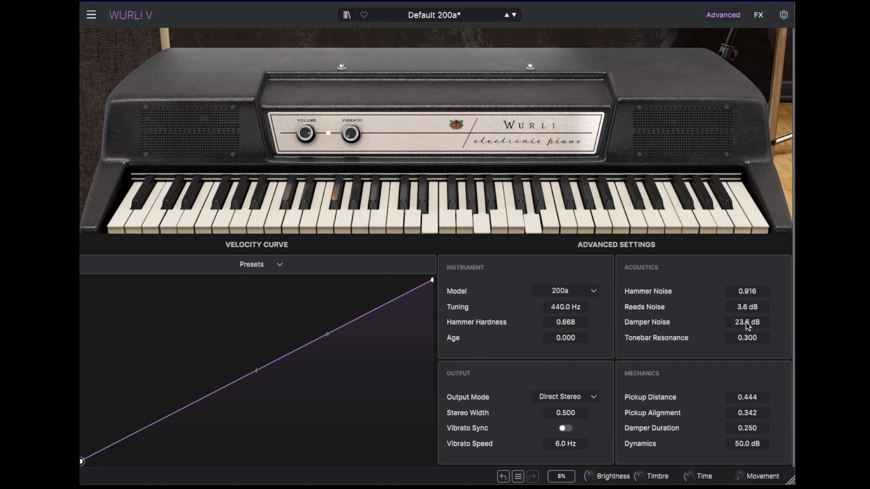
pyautogui.moveTo(746, 322)
pyautogui.mouseDown()
pyautogui.moveTo(745, 345)
pyautogui.moveTo(747, 317)
pyautogui.mouseUp()
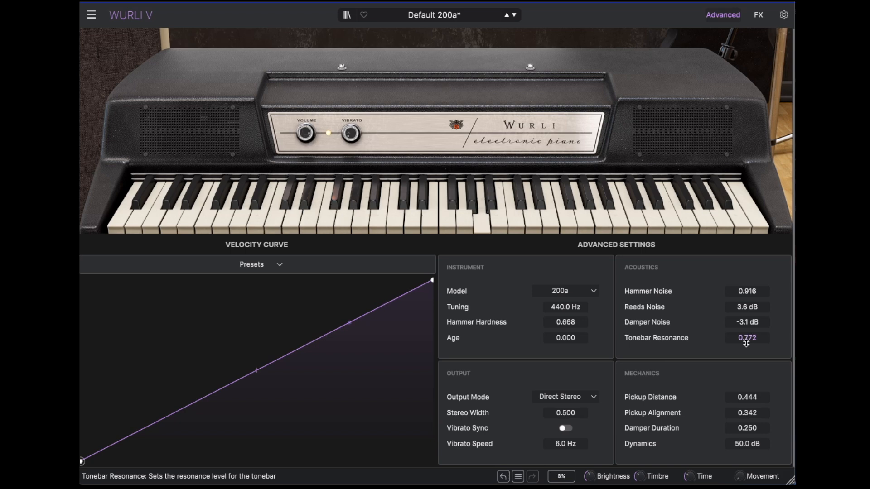
pyautogui.moveTo(747, 343)
pyautogui.mouseDown()
pyautogui.moveTo(746, 334)
pyautogui.moveTo(746, 342)
pyautogui.mouseUp()
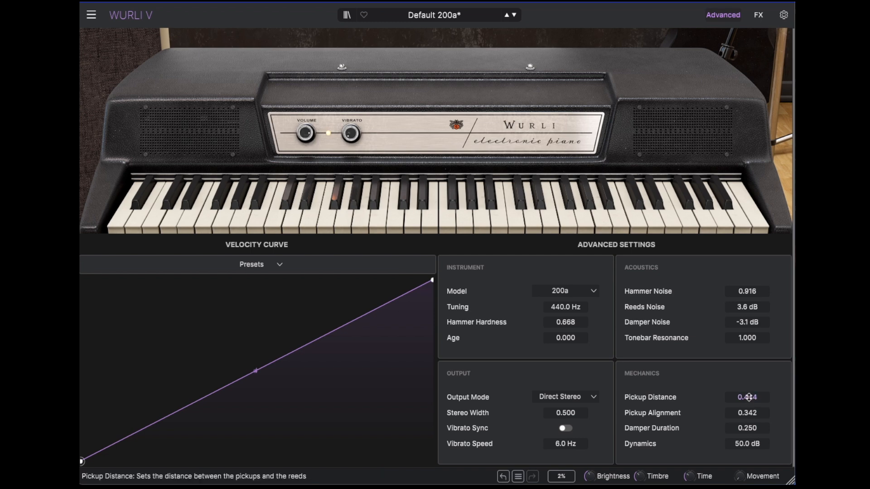
# Set the mechanics to pickup distance 0.936, pickup alignment 0.000 and damper duration 0.488
pyautogui.moveTo(749, 398); pyautogui.dragTo(748, 483)
pyautogui.moveTo(748, 398); pyautogui.dragTo(747, 372)
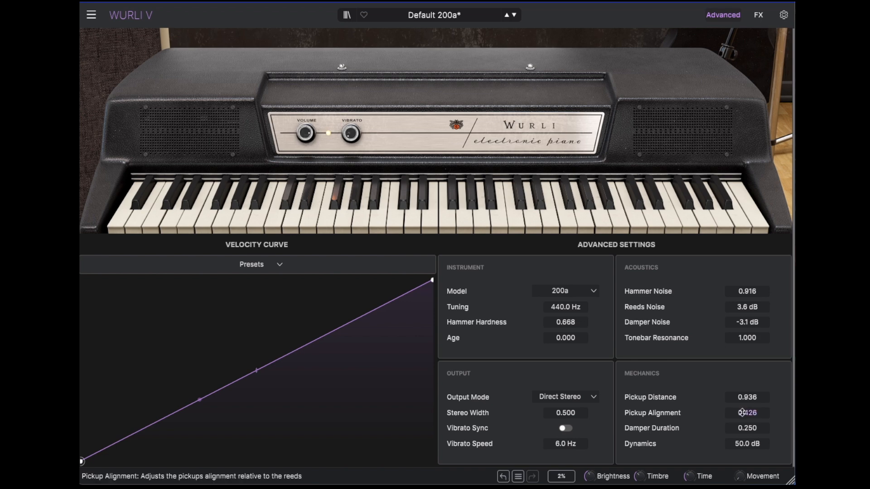
pyautogui.moveTo(742, 413); pyautogui.dragTo(741, 390)
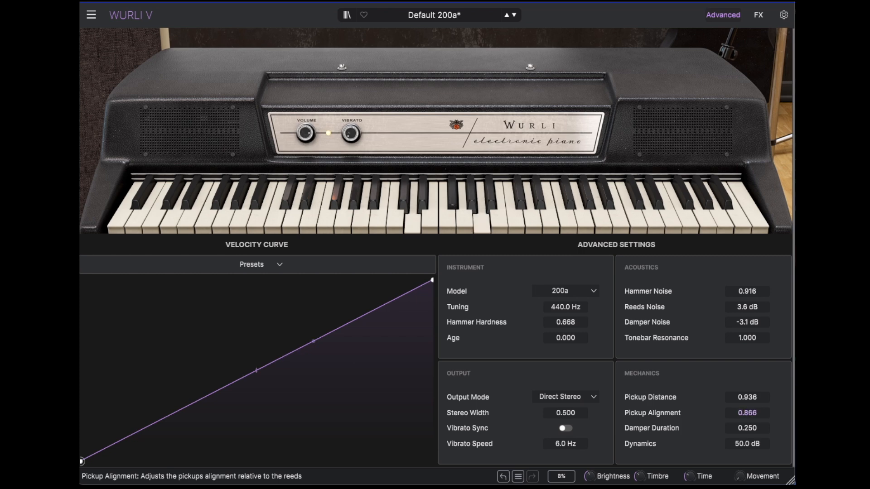
pyautogui.moveTo(741, 413); pyautogui.dragTo(742, 405)
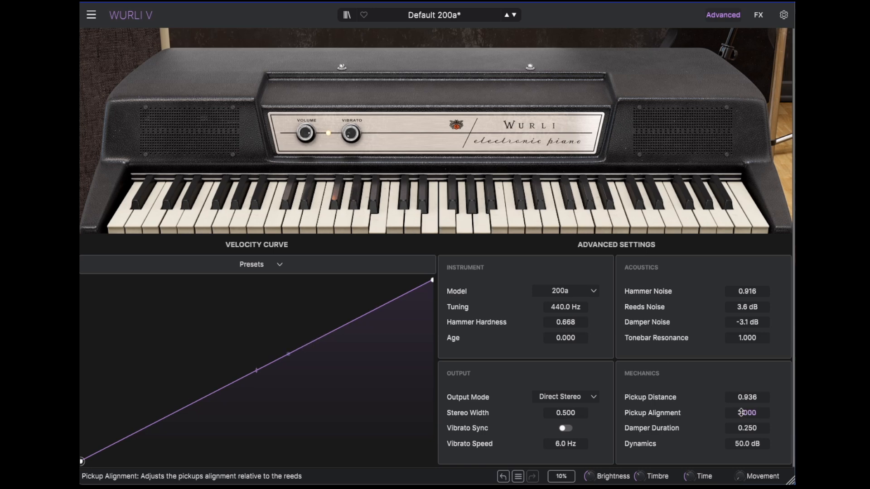
pyautogui.moveTo(741, 412); pyautogui.dragTo(741, 474)
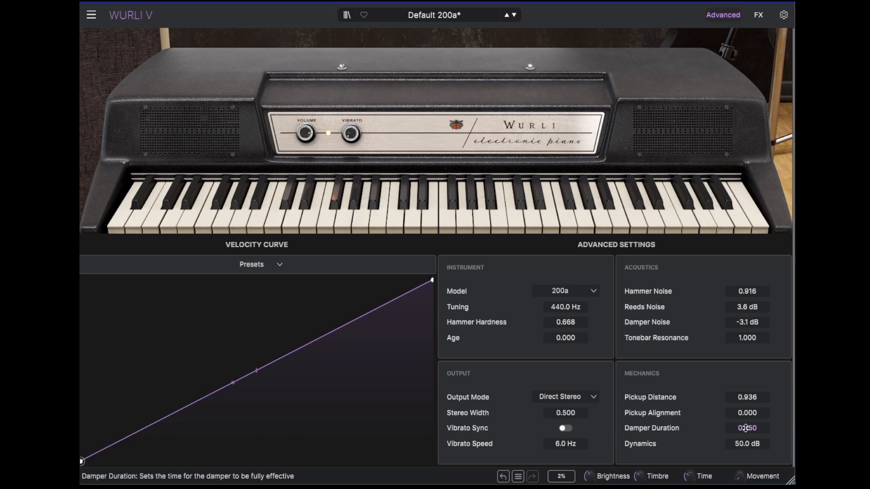
pyautogui.moveTo(748, 428); pyautogui.dragTo(747, 322)
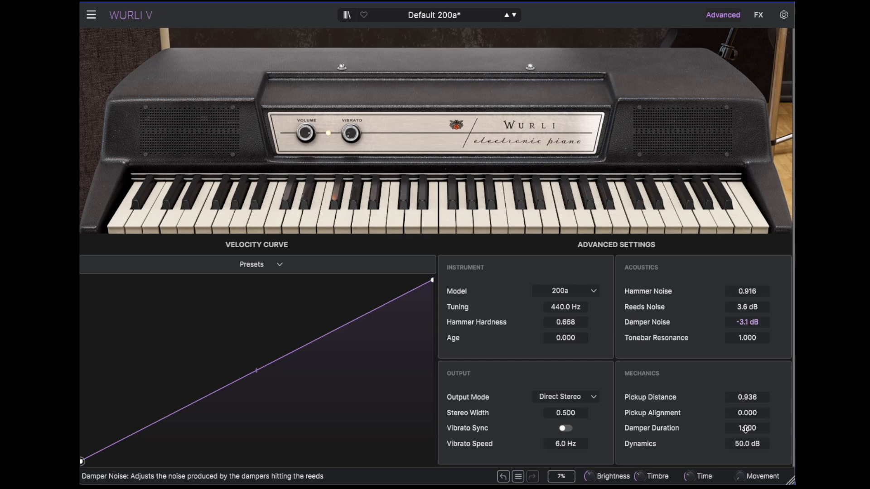
pyautogui.moveTo(745, 429); pyautogui.dragTo(745, 438)
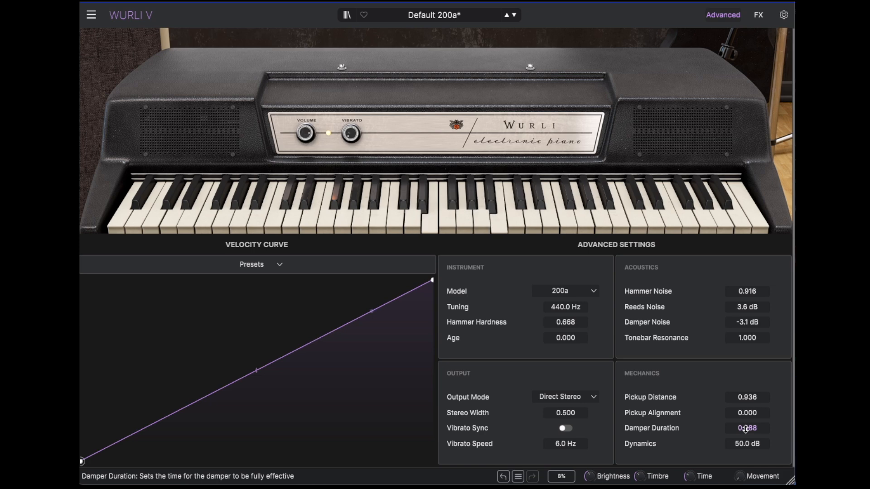
# Change the output mode to Mic'd Stereo and set the vibrato speed to 6.2 Hz
pyautogui.click(570, 397)
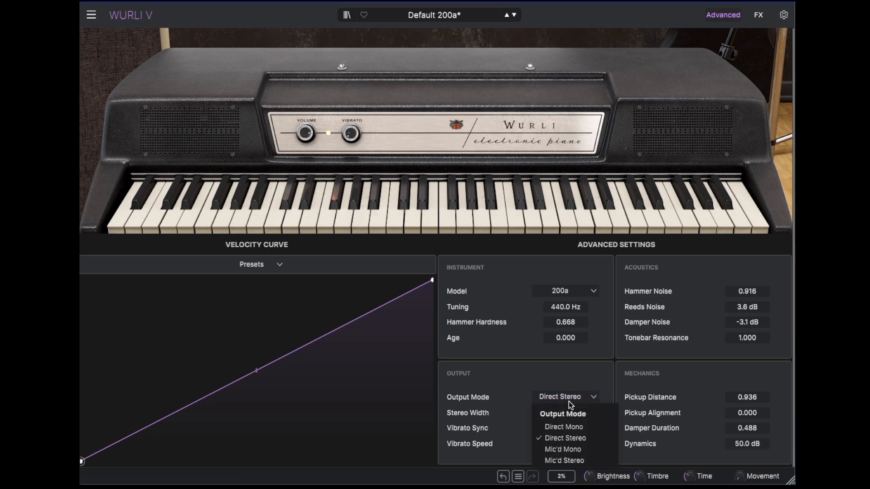
pyautogui.click(569, 404)
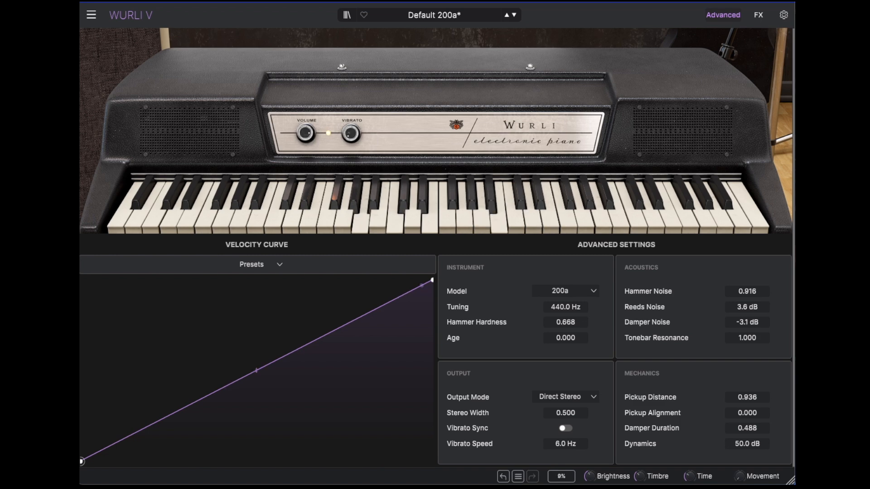
pyautogui.click(580, 397)
pyautogui.click(570, 461)
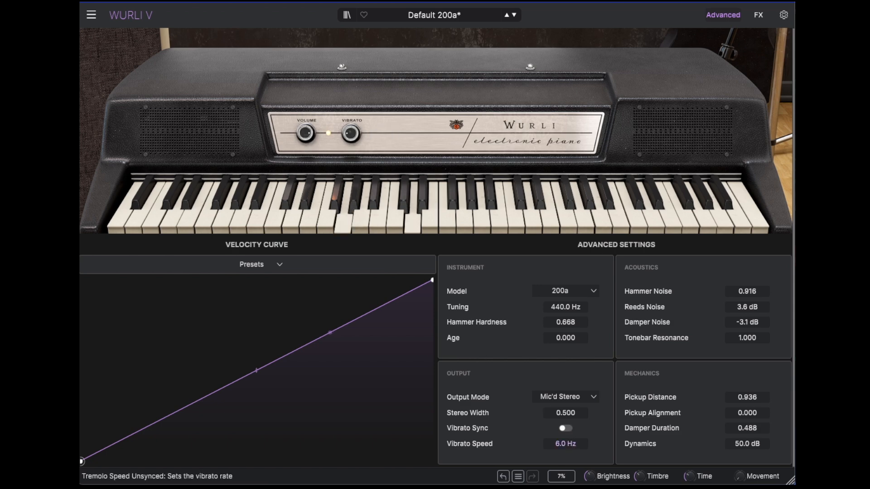
pyautogui.moveTo(565, 444); pyautogui.dragTo(570, 447)
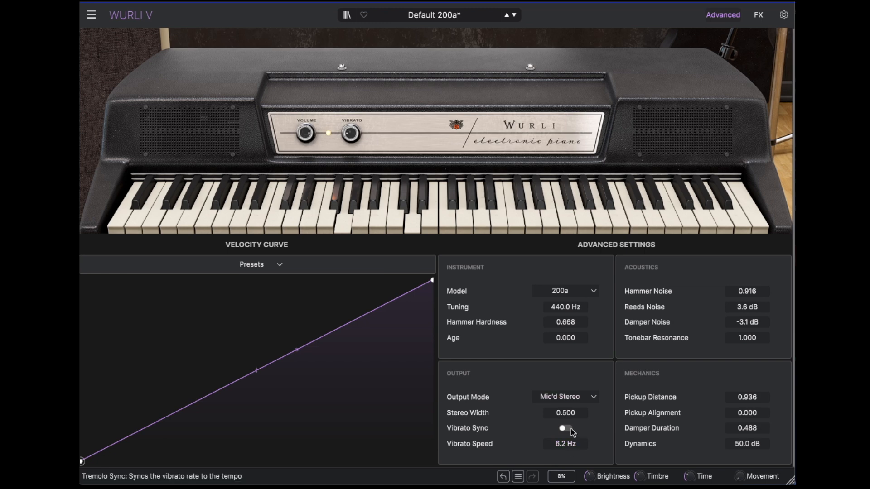
# Reload the Default 200a preset to discard the edited parameters, and adjust the vibrato amount
pyautogui.click(514, 14)
pyautogui.click(510, 16)
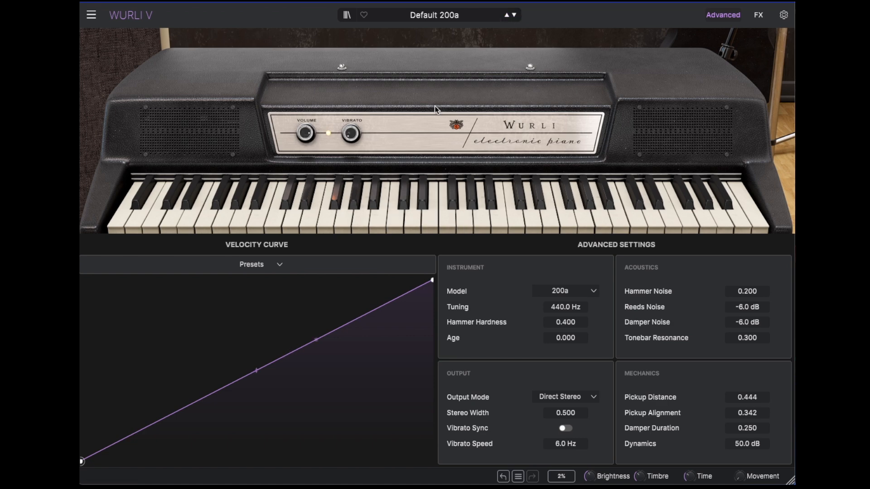
pyautogui.moveTo(351, 133); pyautogui.dragTo(352, 136)
# Show the effects section and enable the Phaser
pyautogui.click(759, 15)
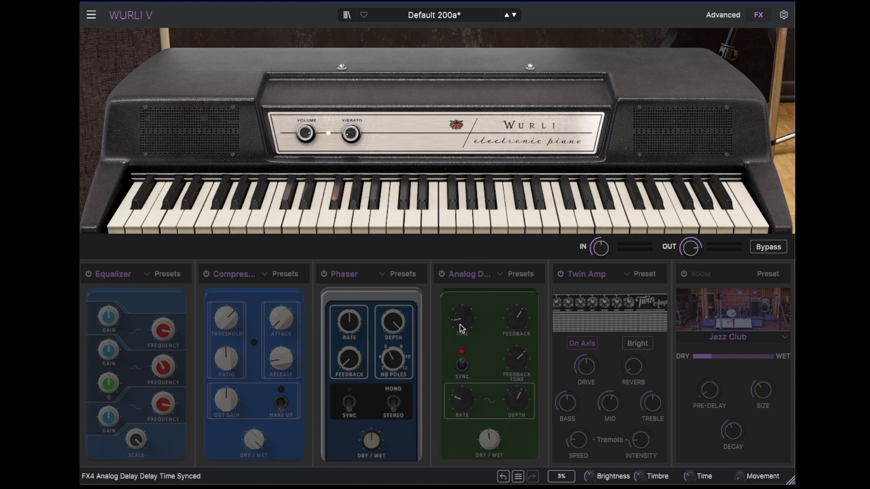
pyautogui.click(323, 274)
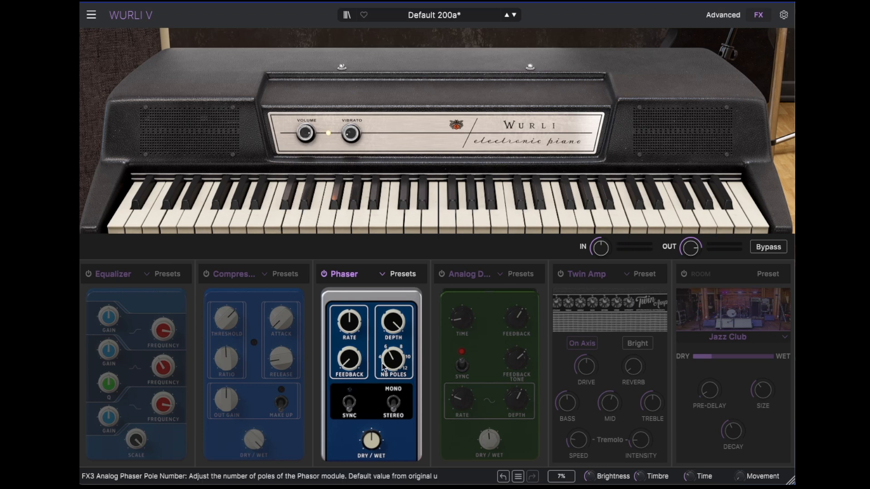
# Try the Compressor effect with adjusted threshold and ratio, and switch it back off
pyautogui.click(206, 274)
pyautogui.moveTo(226, 319); pyautogui.dragTo(226, 310)
pyautogui.moveTo(226, 359); pyautogui.dragTo(226, 333)
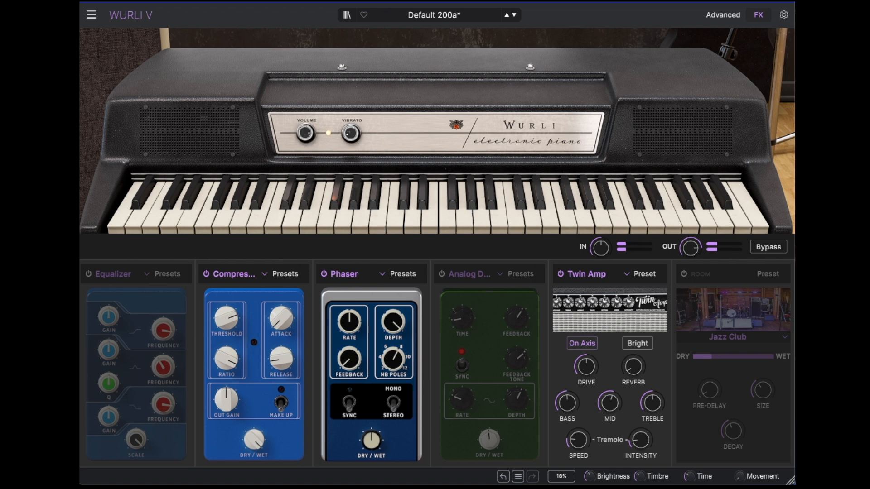
pyautogui.click(206, 274)
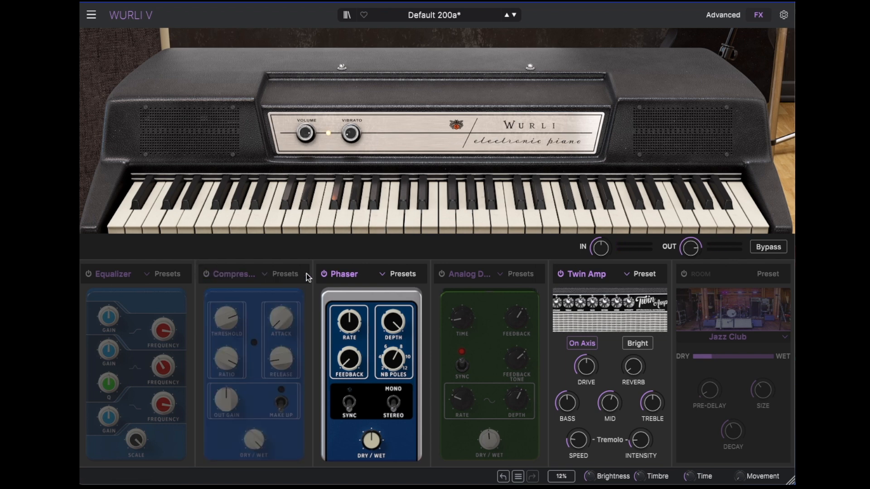
# Switch off the Phaser and replace it with the CryWah effect in the third effect slot
pyautogui.click(323, 275)
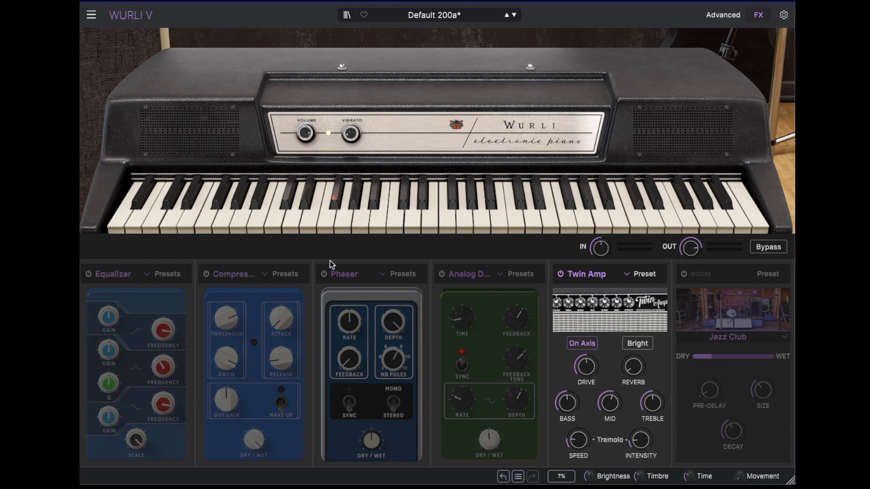
pyautogui.click(345, 276)
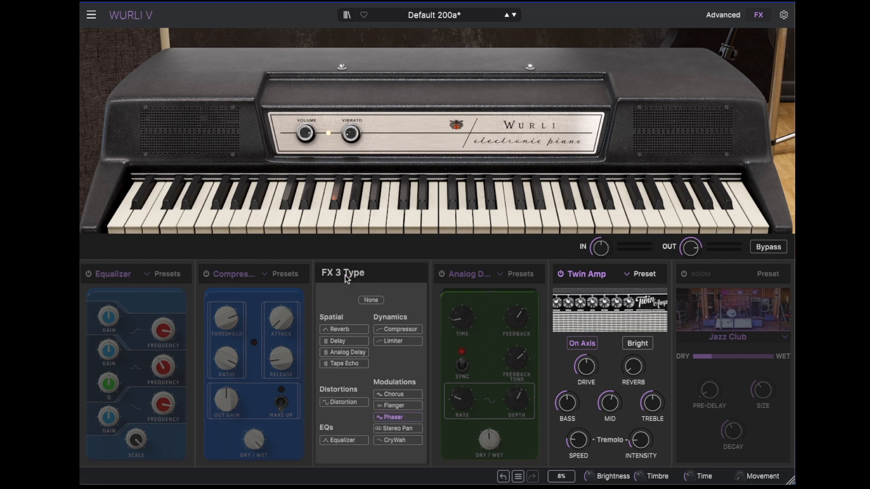
pyautogui.click(398, 440)
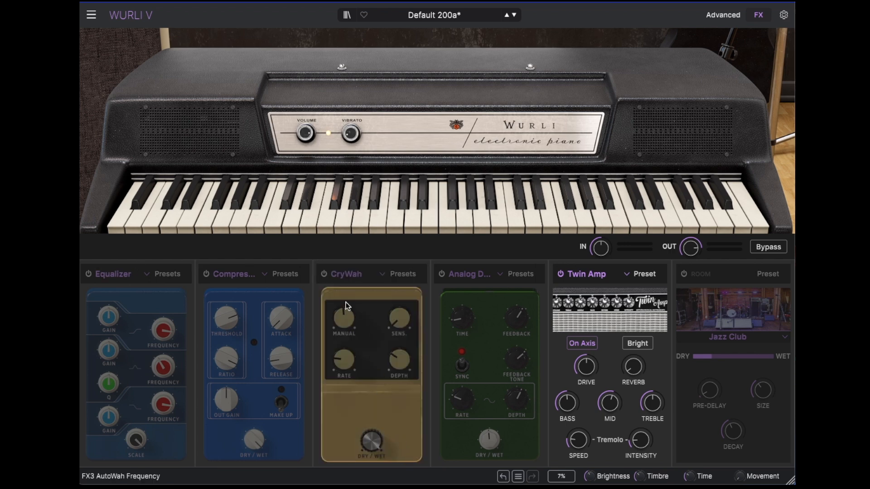
# Enable the CryWah, set its sensitivity to 10.3, increase its depth and slightly lower its rate
pyautogui.click(326, 276)
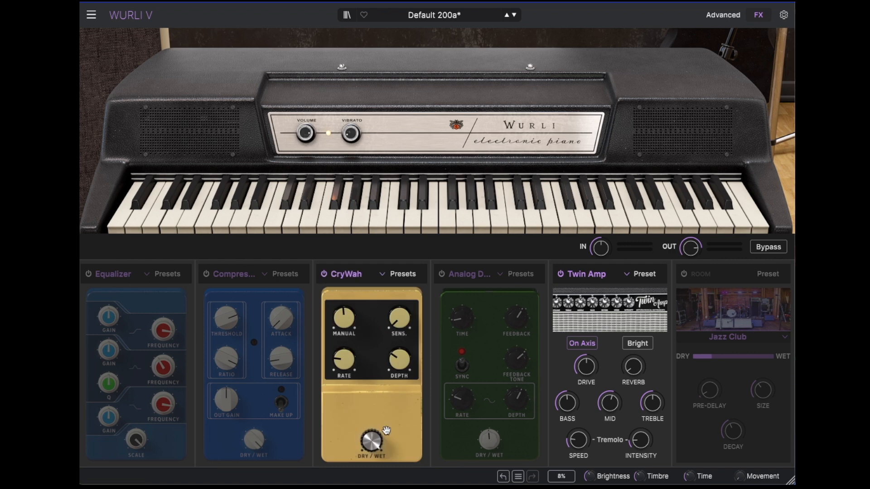
pyautogui.moveTo(375, 445)
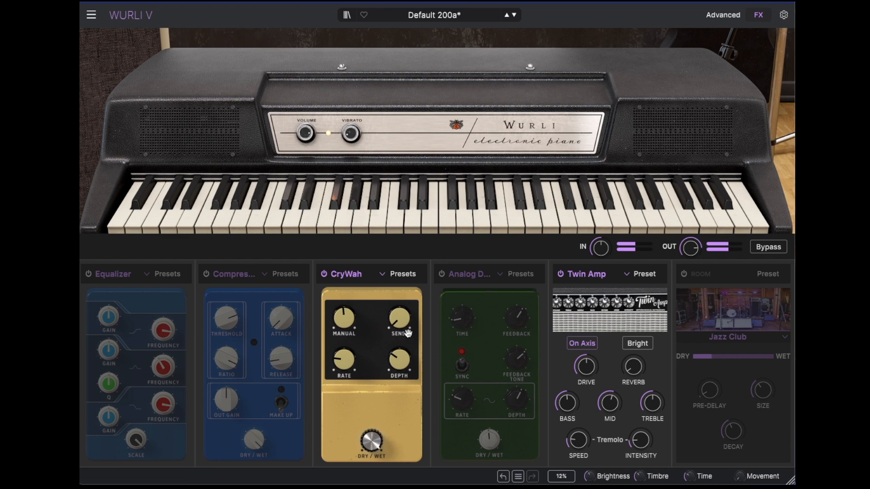
pyautogui.moveTo(406, 330); pyautogui.dragTo(401, 297)
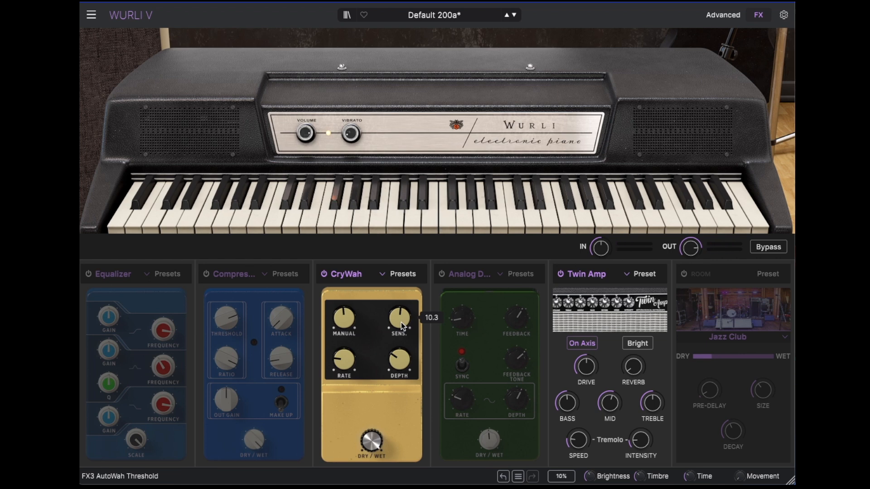
pyautogui.moveTo(393, 362); pyautogui.dragTo(393, 335)
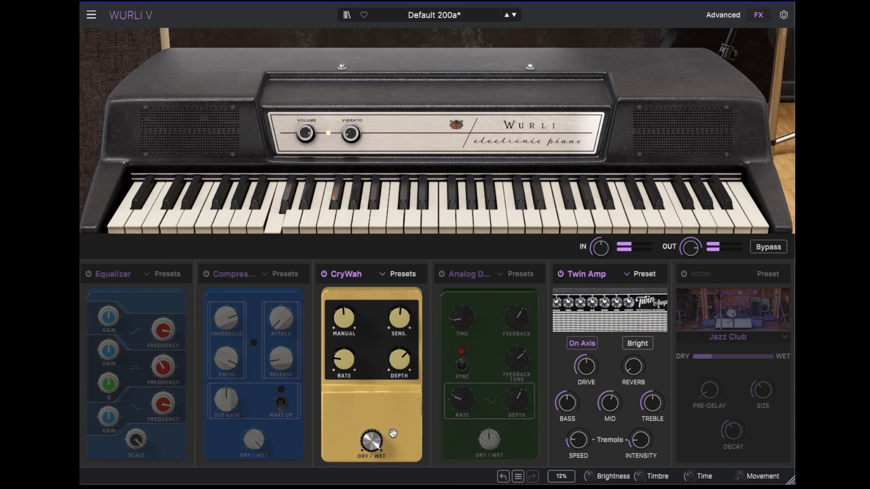
pyautogui.moveTo(349, 363); pyautogui.dragTo(349, 366)
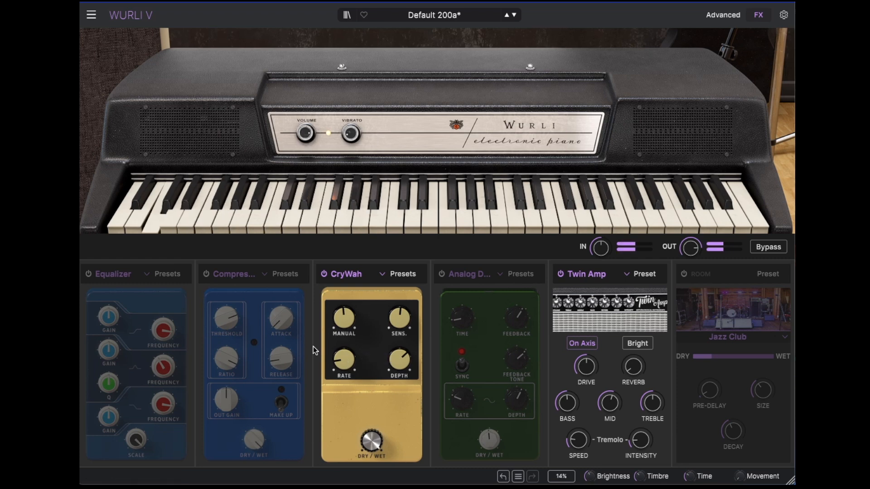
# Enable the Compressor and Equalizer effects, and switch off the CryWah
pyautogui.click(207, 274)
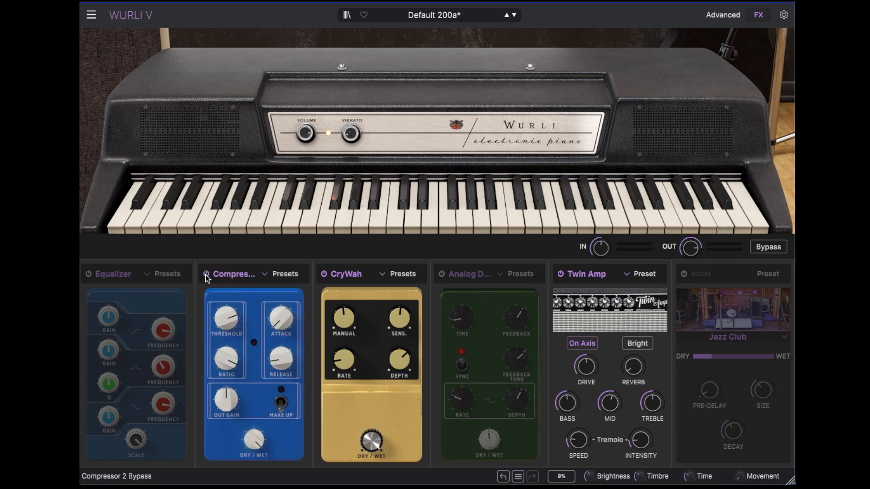
pyautogui.click(89, 274)
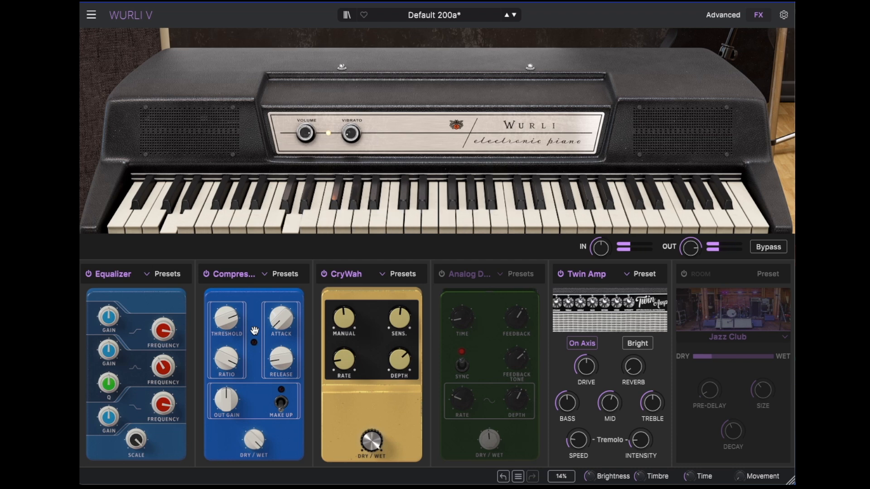
pyautogui.click(324, 274)
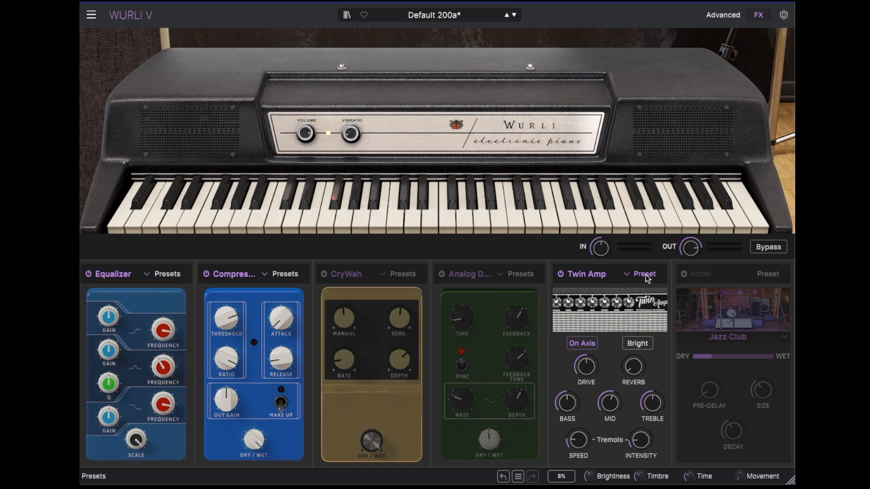
# Replace the Twin Amp with the Rotary Speaker, try it almost fully wet at fast speed, and switch it off
pyautogui.click(595, 275)
pyautogui.click(598, 330)
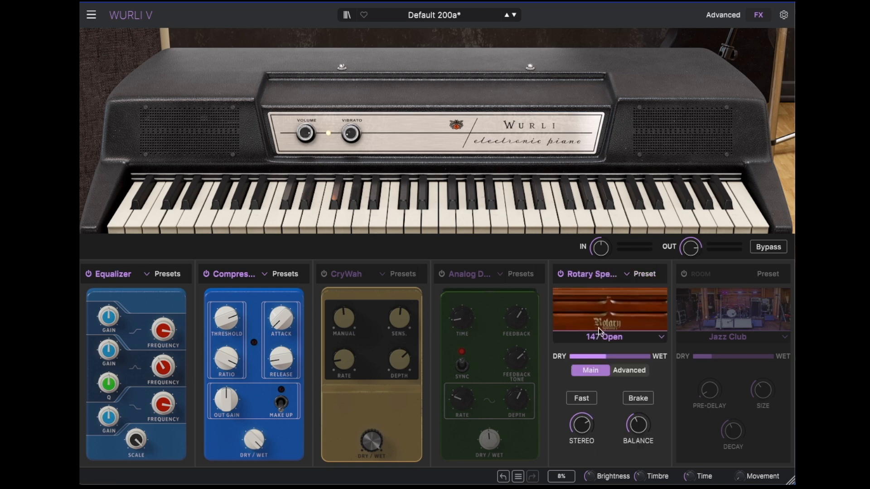
pyautogui.moveTo(608, 357); pyautogui.dragTo(637, 357)
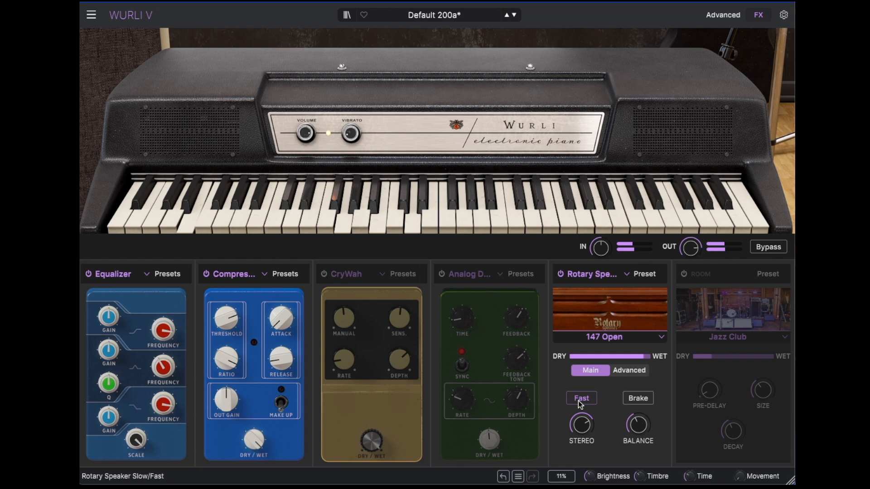
pyautogui.click(562, 275)
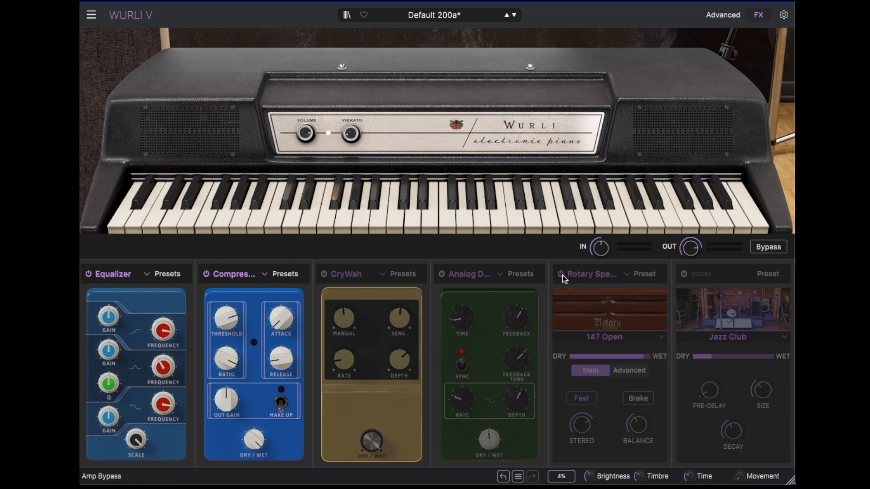
# Switch the CryWah back on, and enable the Room reverb with its mix raised to mostly wet
pyautogui.click(325, 274)
pyautogui.click(683, 274)
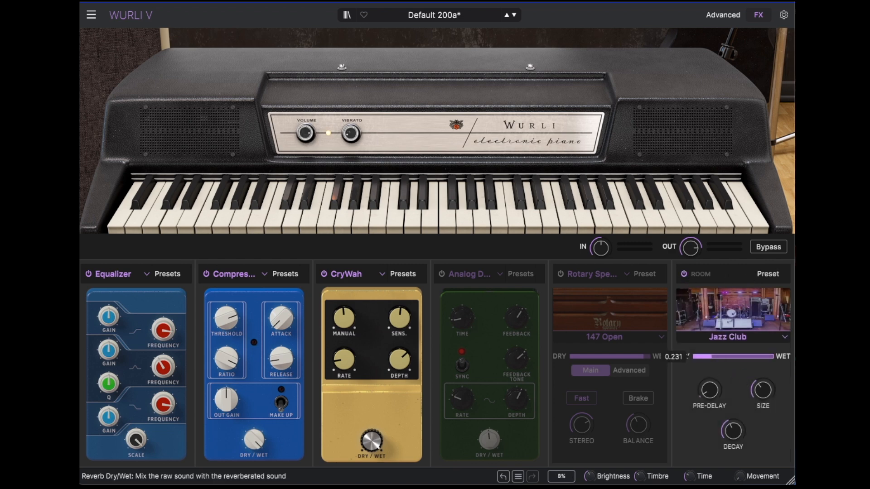
pyautogui.moveTo(716, 356); pyautogui.dragTo(716, 356)
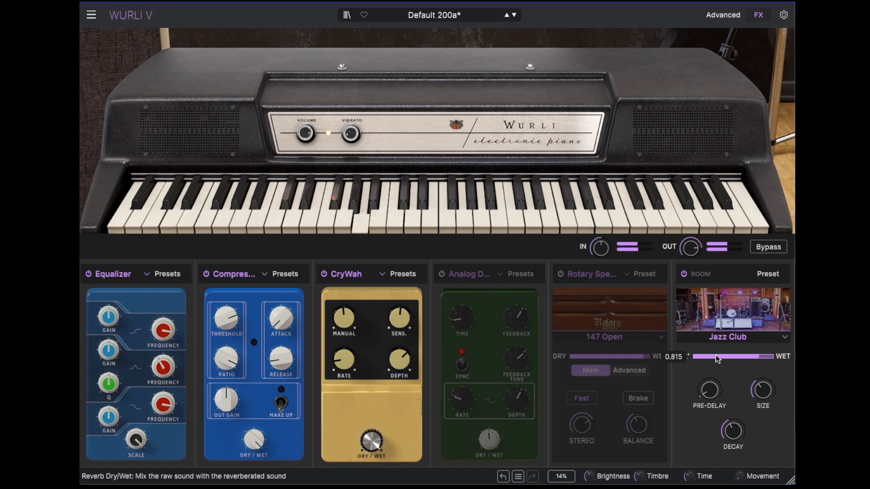
pyautogui.moveTo(717, 351); pyautogui.dragTo(708, 351)
# Try the Small Concert Hall impulse in the Room reverb, and change it to Factory Hall
pyautogui.click(727, 336)
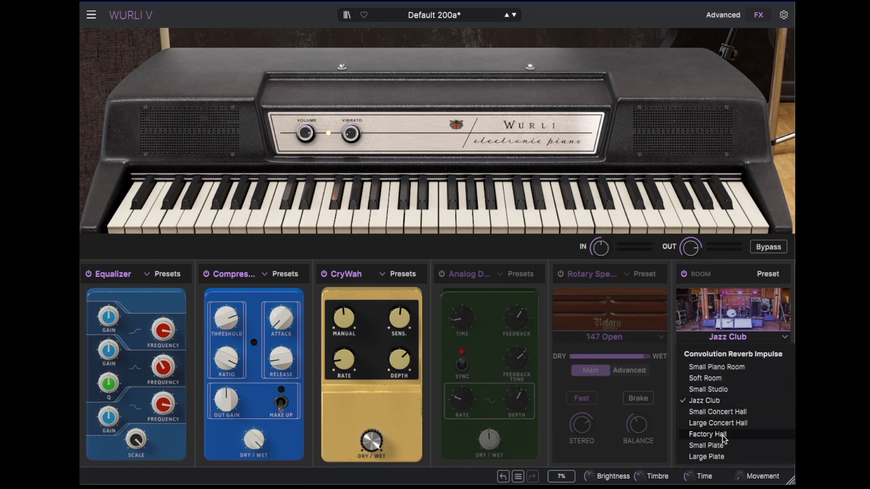
pyautogui.click(725, 412)
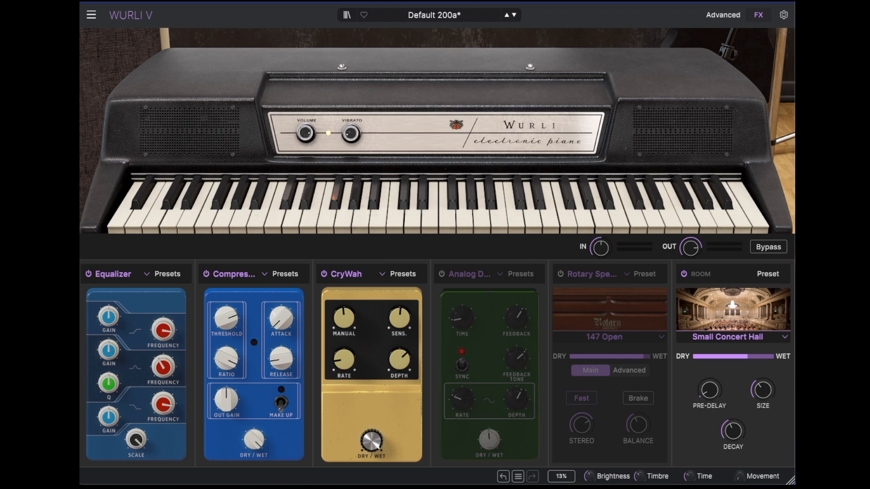
pyautogui.click(738, 334)
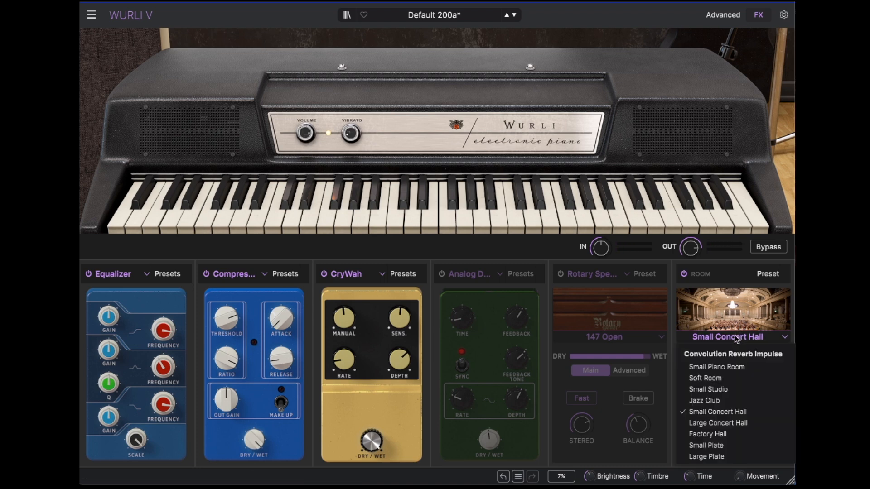
pyautogui.click(713, 433)
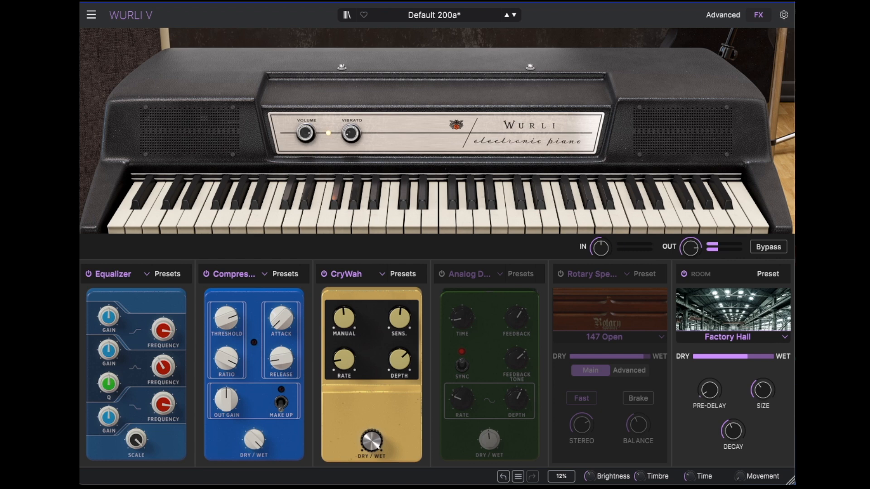
# Switch the Rotary Speaker back on, and increase the piano's vibrato amount
pyautogui.click(560, 275)
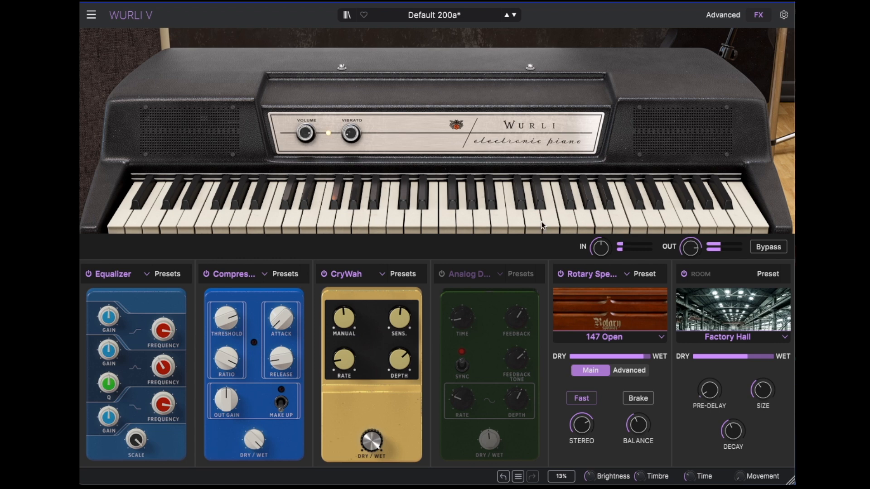
pyautogui.moveTo(351, 133)
pyautogui.moveTo(351, 133); pyautogui.dragTo(351, 109)
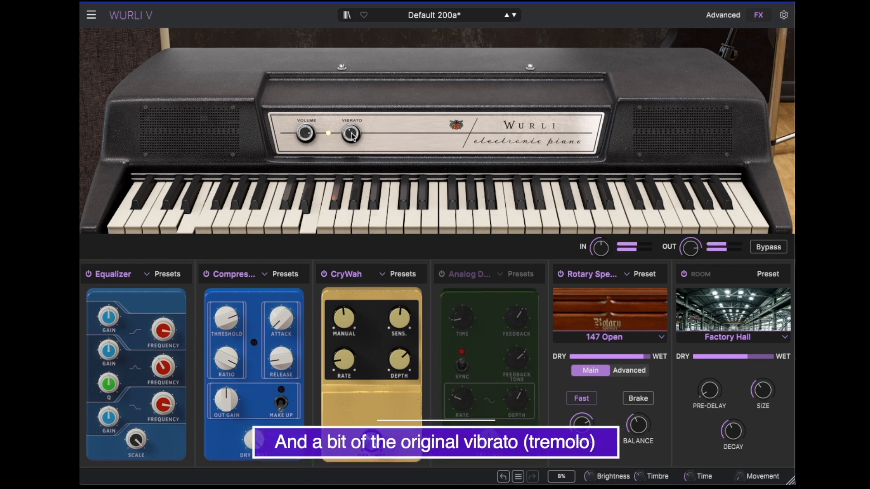